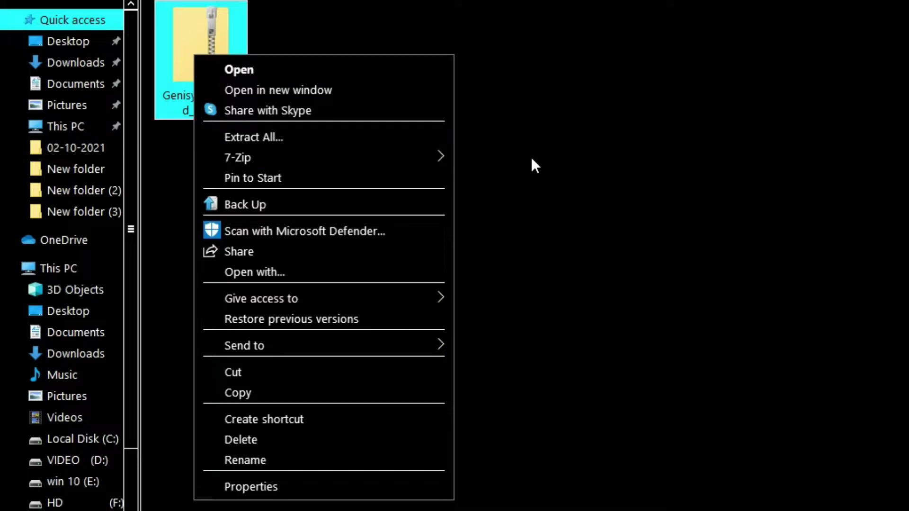
left_click(568, 133)
right_click(199, 61)
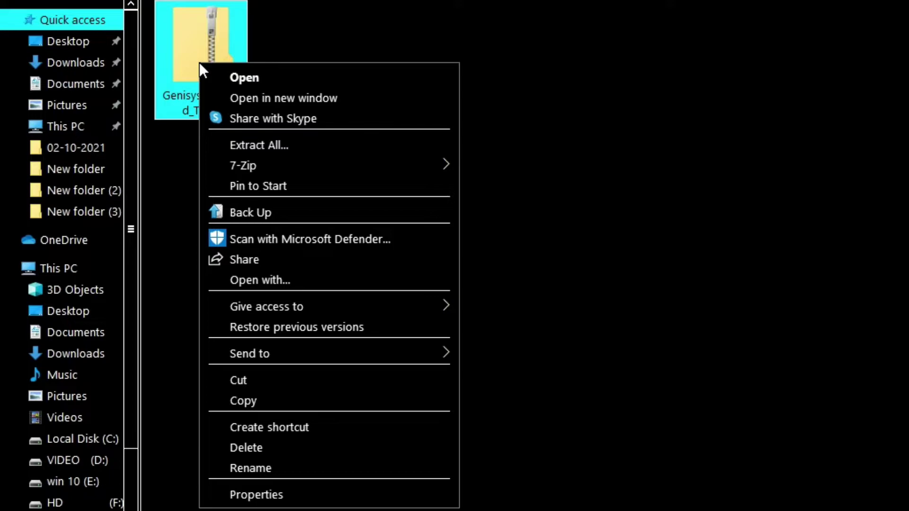
left_click(524, 129)
right_click(375, 136)
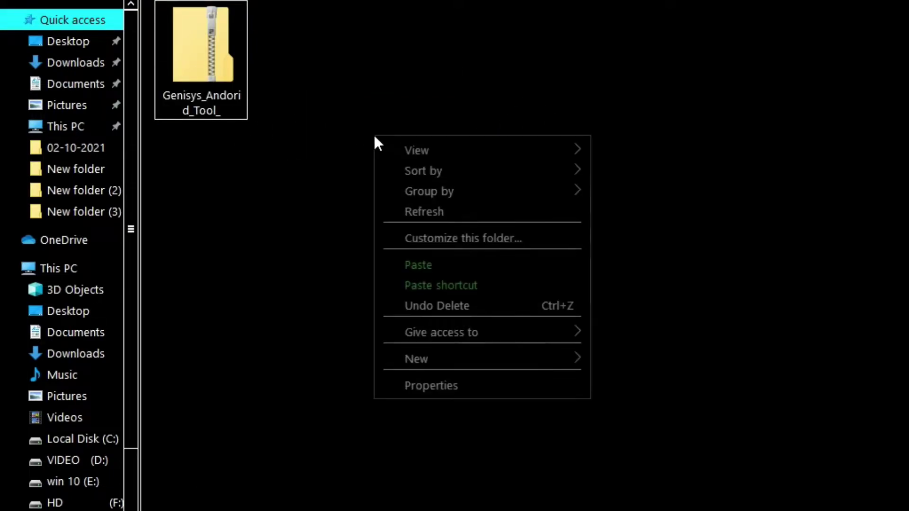
left_click(635, 237)
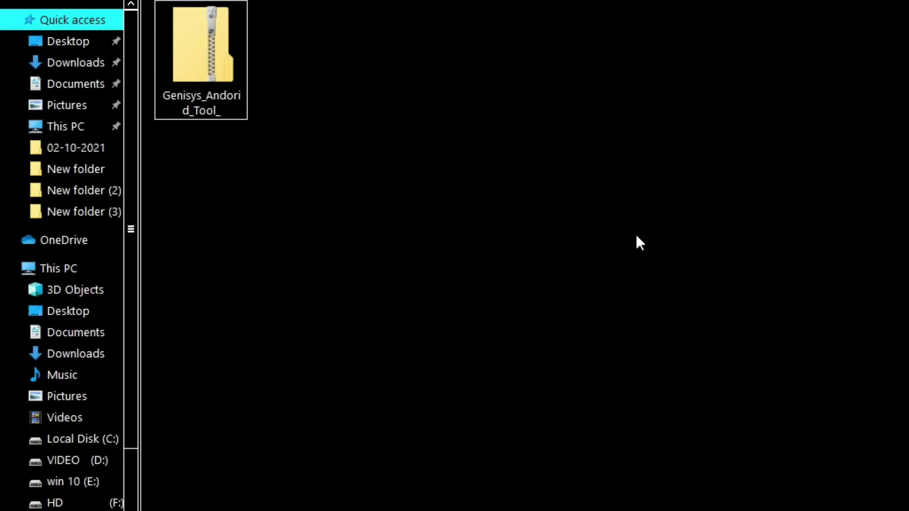
right_click(619, 230)
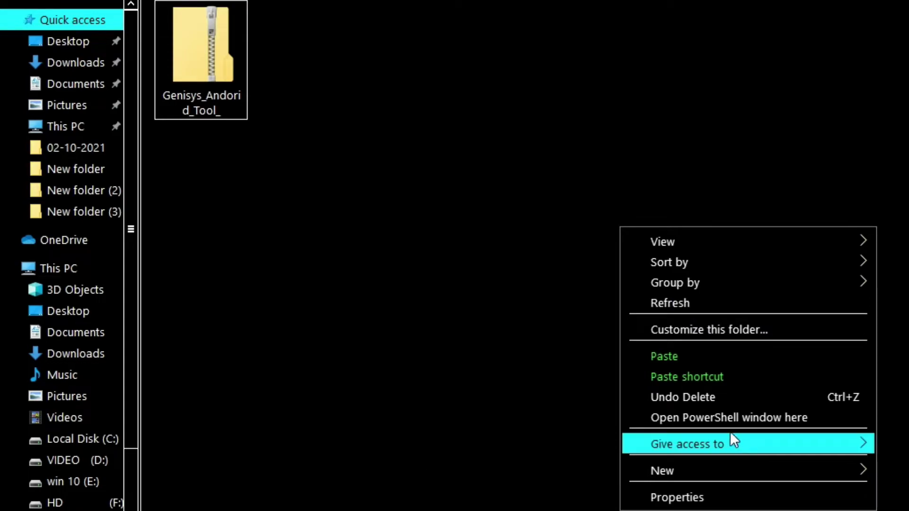
left_click(692, 419)
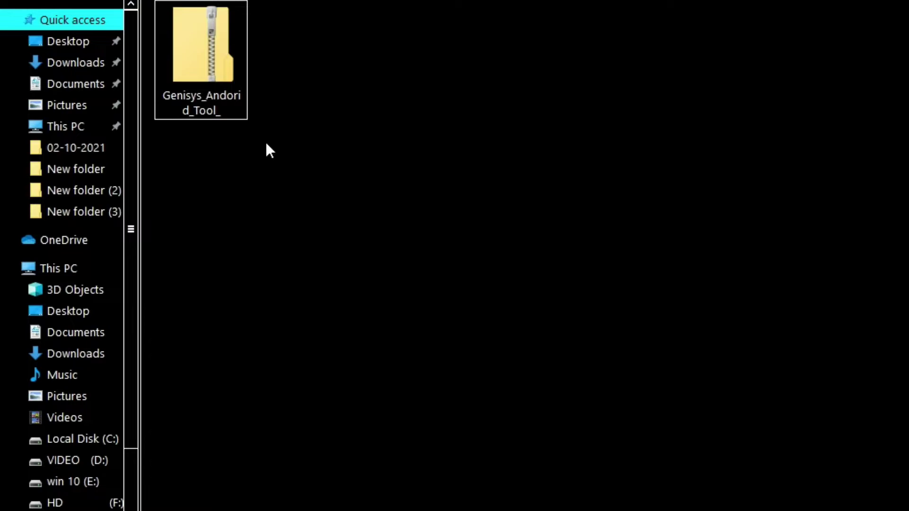
Extract the Genisys_Andorid_Tool_ archive into a folder of the same name and open that folder
left_click(204, 58)
right_click(204, 58)
mouse_move(316, 166)
left_click(536, 205)
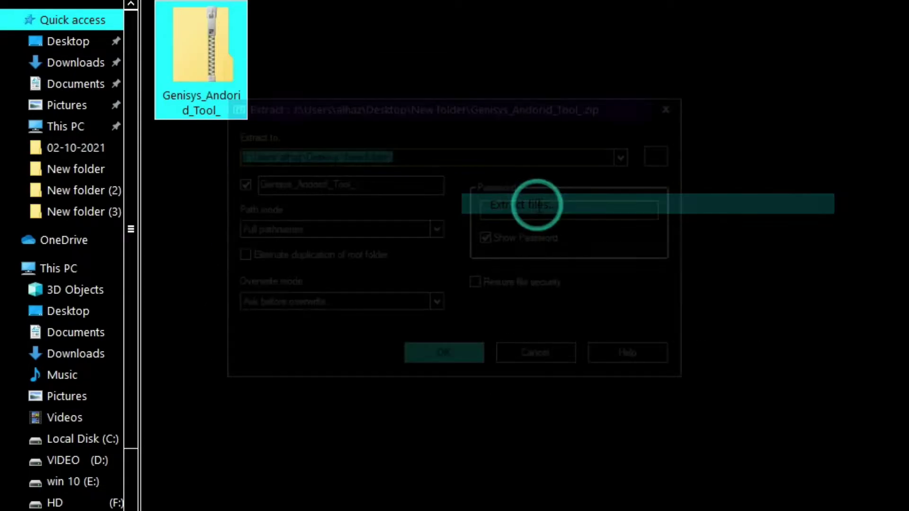
left_click(453, 352)
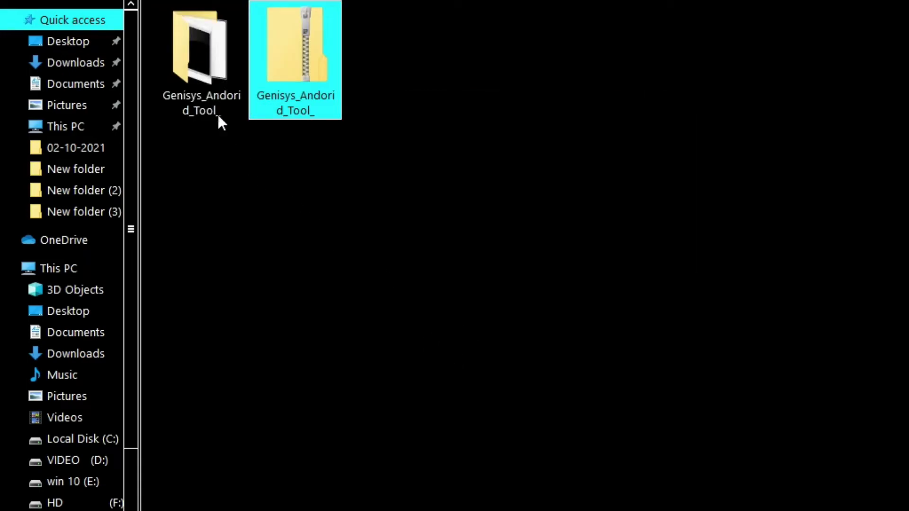
double_click(207, 73)
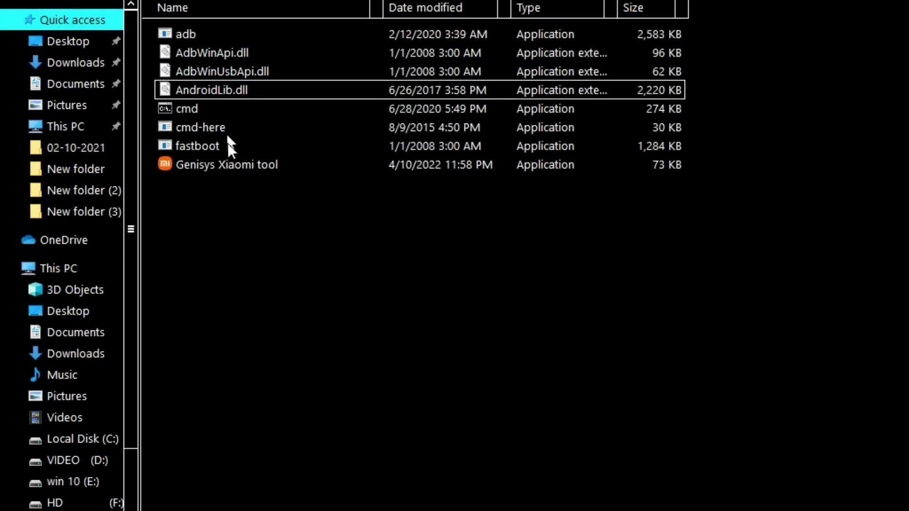
Launch cmd from the extracted Genisys_Andorid_Tool_ folder to view its command window, and close it
left_click(175, 112)
key("Return")
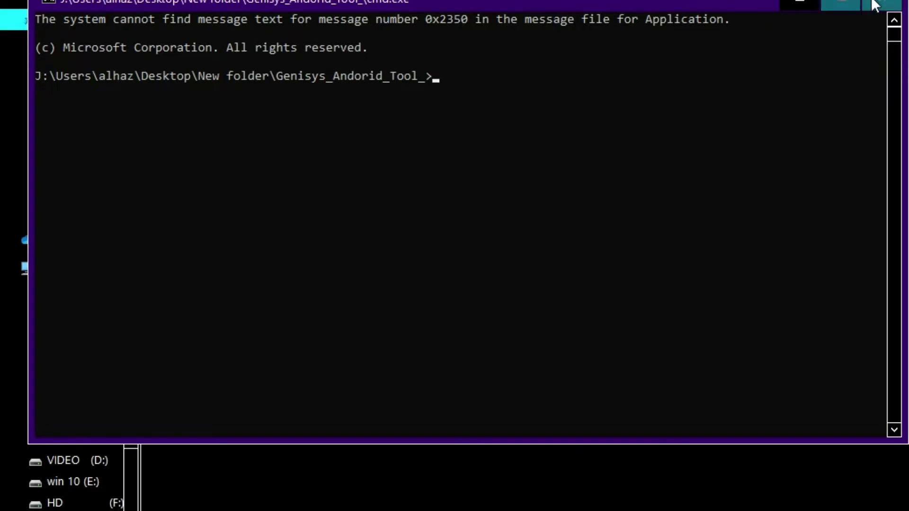
left_click(843, 4)
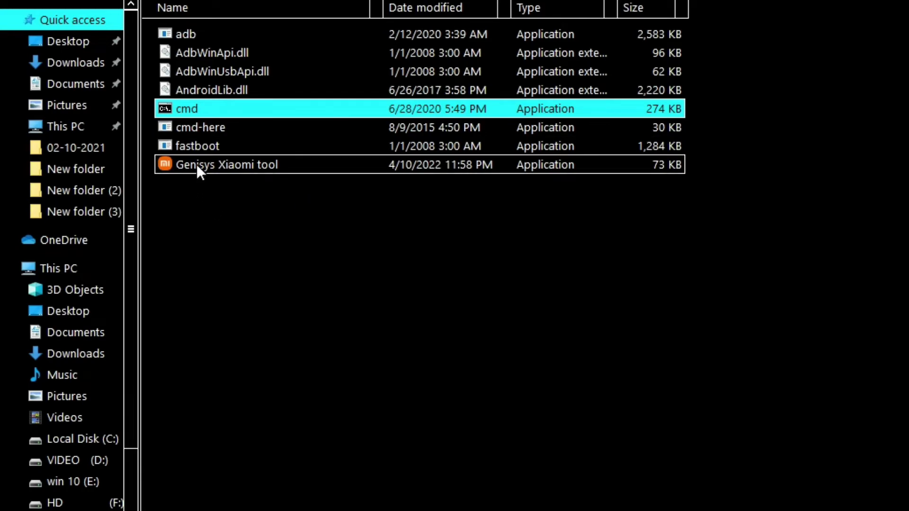
left_click(187, 145)
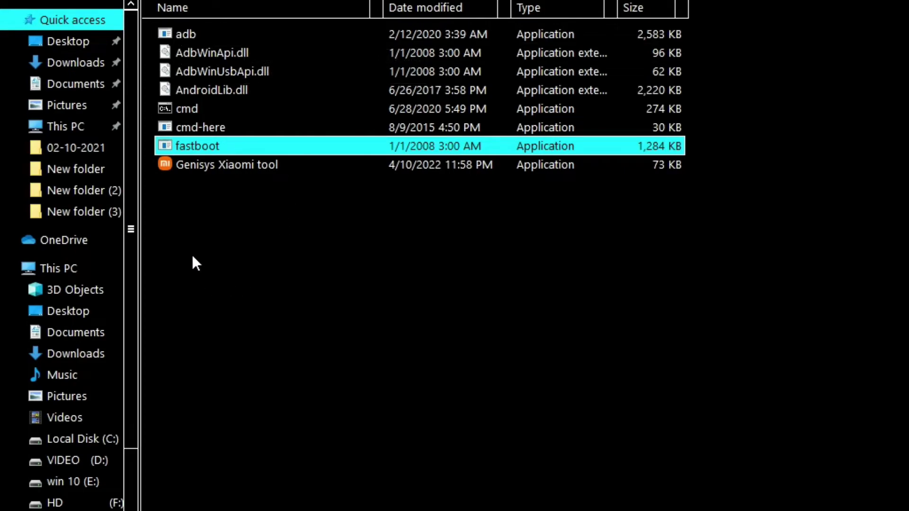
key("F2")
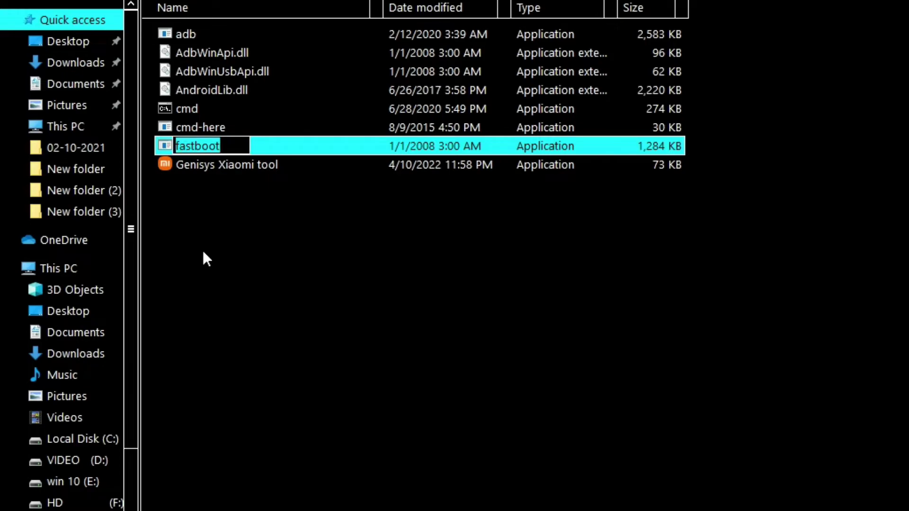
left_click(221, 246)
Examine the AndroidLib.dll, AdbWinUsbApi.dll, AdbWinApi.dll, adb and cmd files in the extracted tool folder
left_click(213, 91)
left_click(210, 71)
left_click(209, 53)
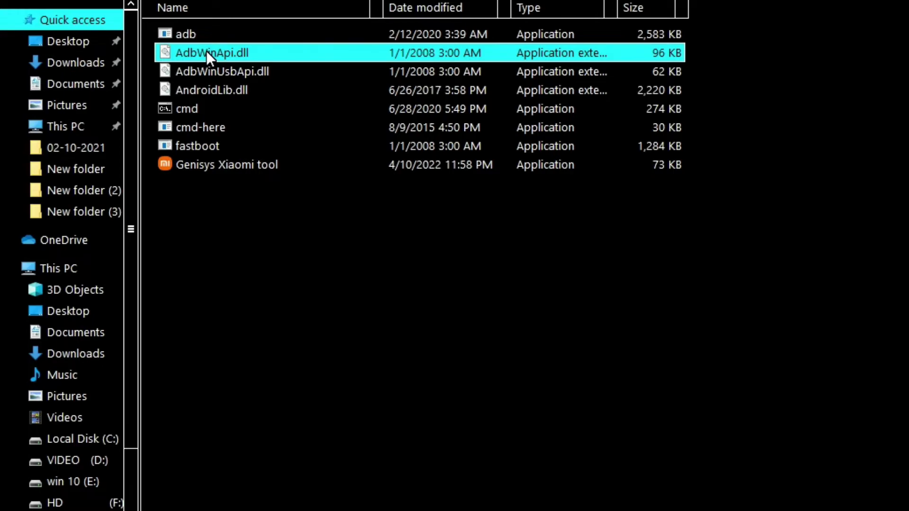
mouse_move(205, 90)
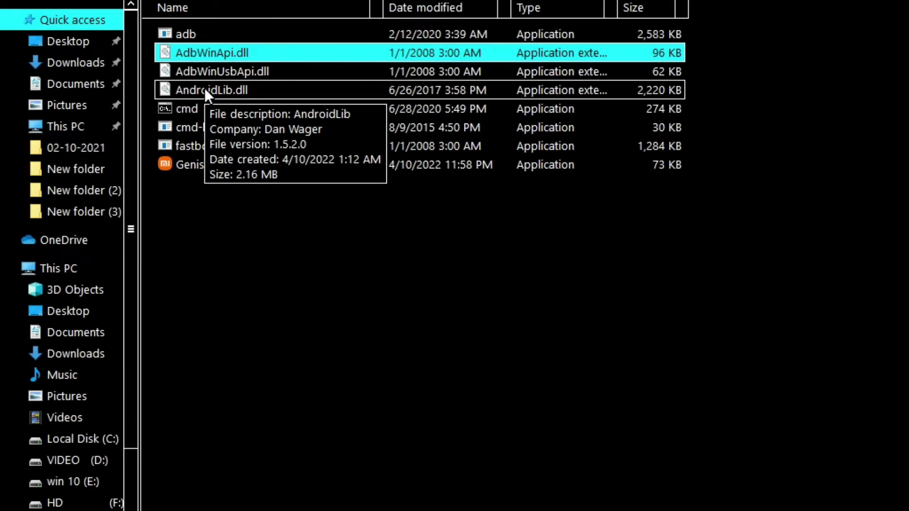
left_click(270, 325)
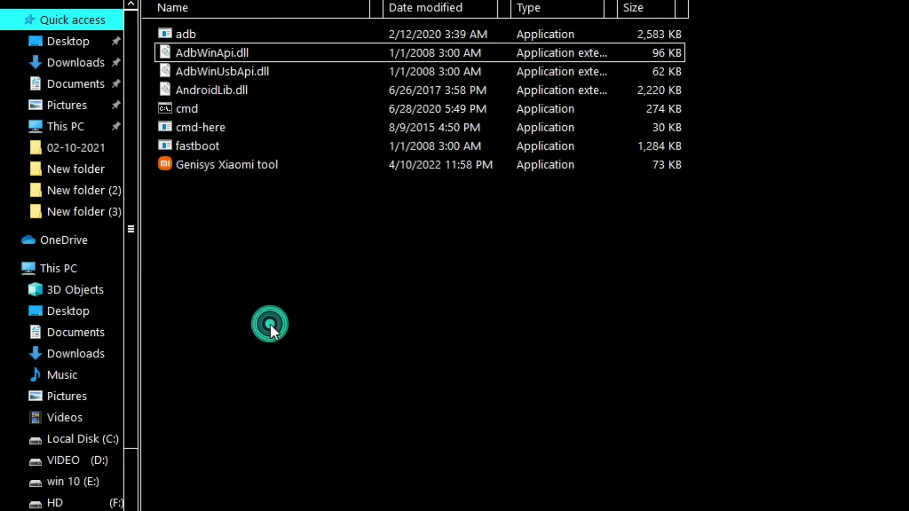
left_click(172, 30)
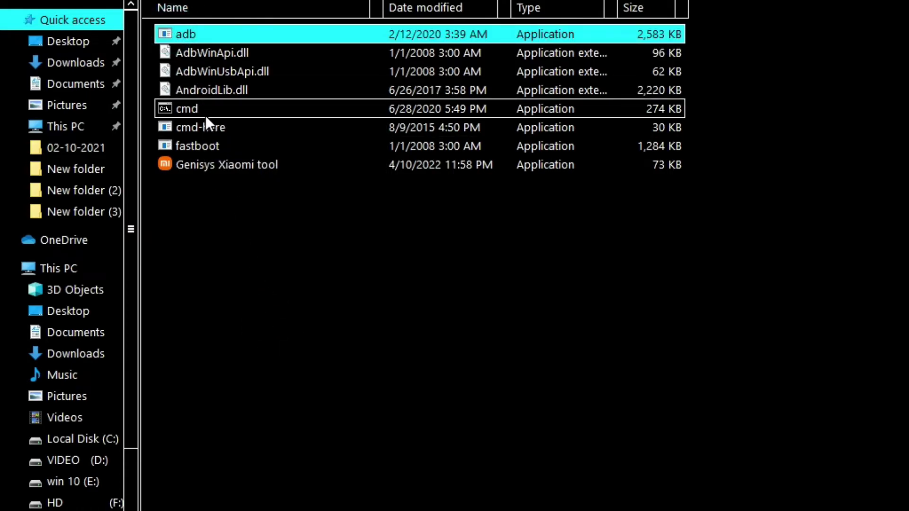
mouse_move(206, 116)
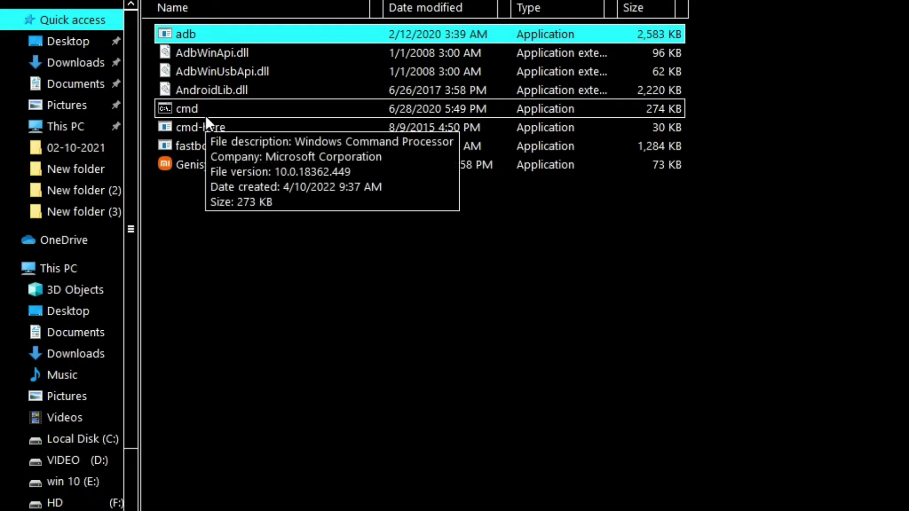
left_click(273, 325)
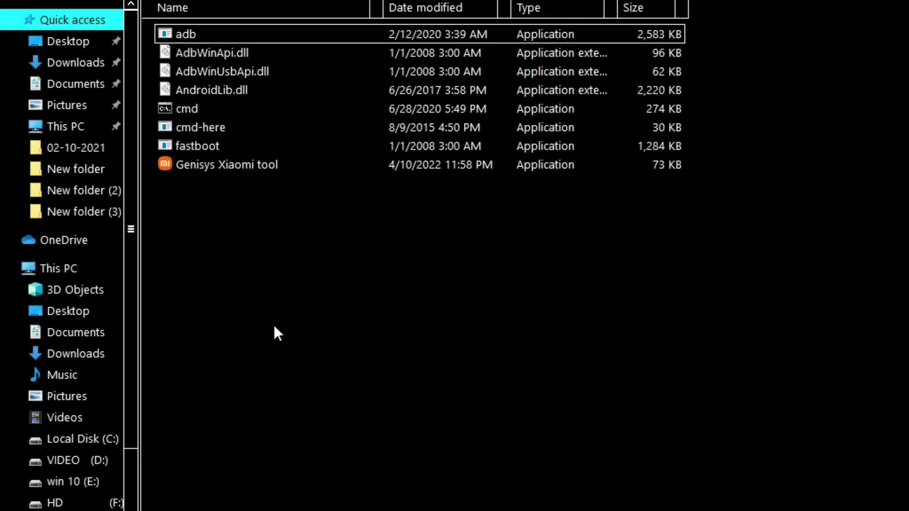
Launch the Genisys Xiaomi tool application from the extracted folder
double_click(218, 171)
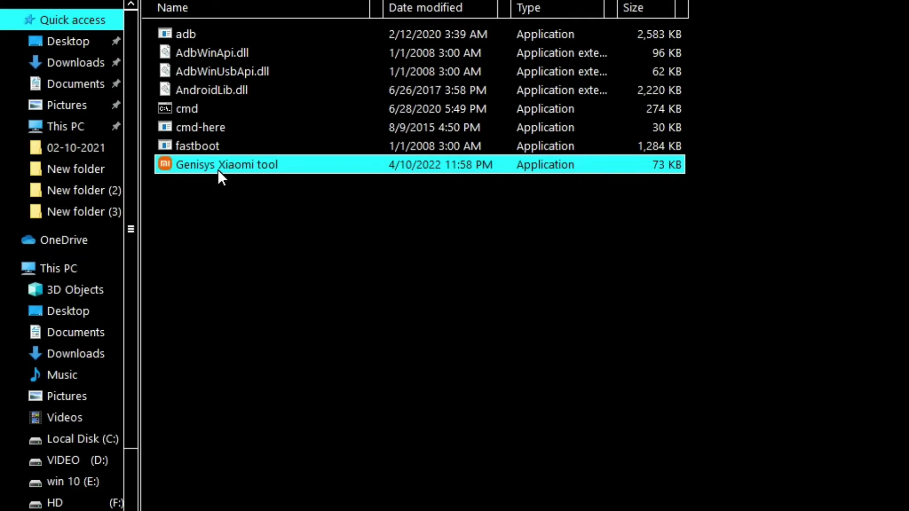
right_click(226, 171)
left_click(303, 160)
left_click(385, 387)
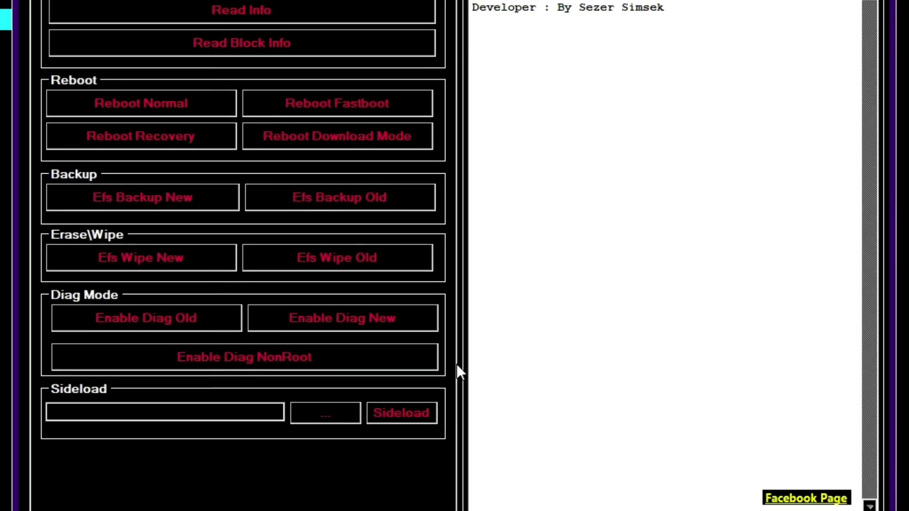
left_click(562, 10)
left_click_drag(650, 10, 662, 10)
left_click(666, 10)
Reboot the connected device in normal mode
left_click(121, 102)
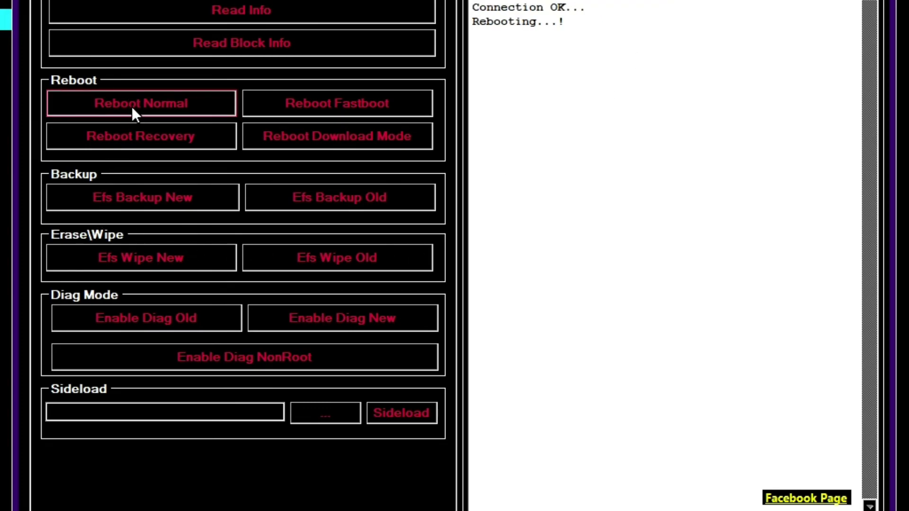